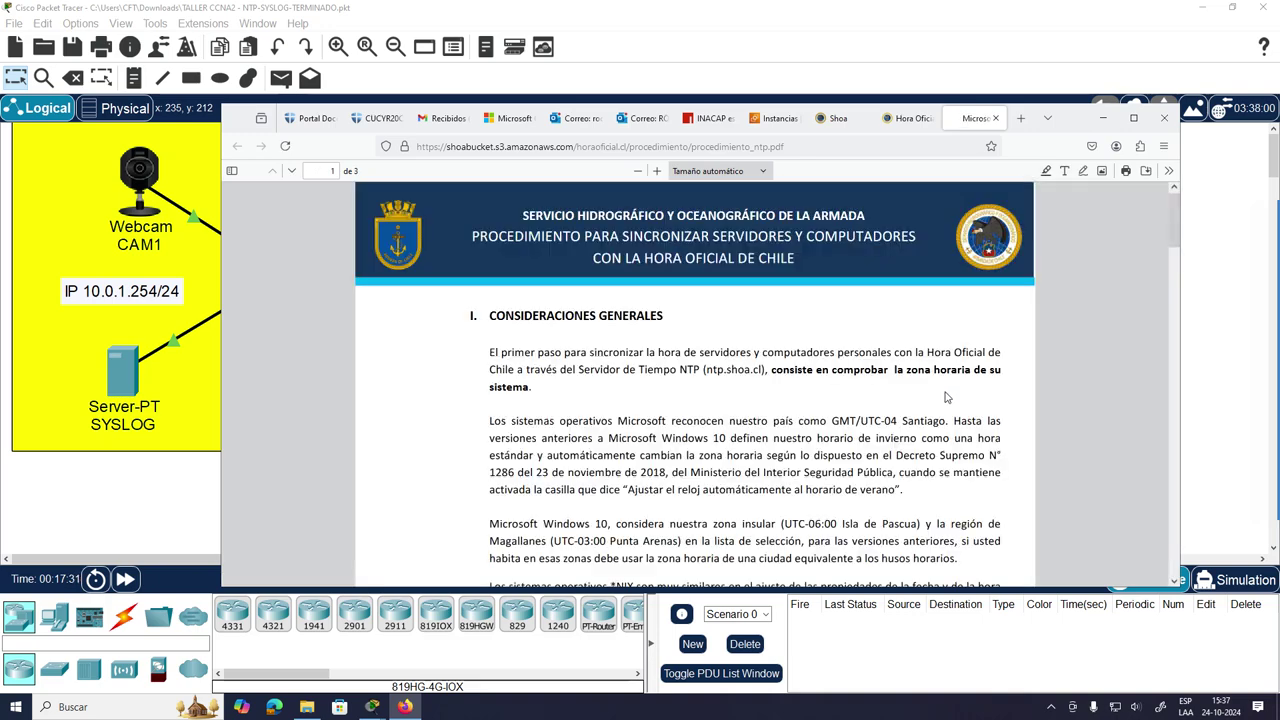
- Read the NTP synchronization procedure PDF through its Windows and Unix/Linux sections to the last page
scroll(945, 400, down, 6)
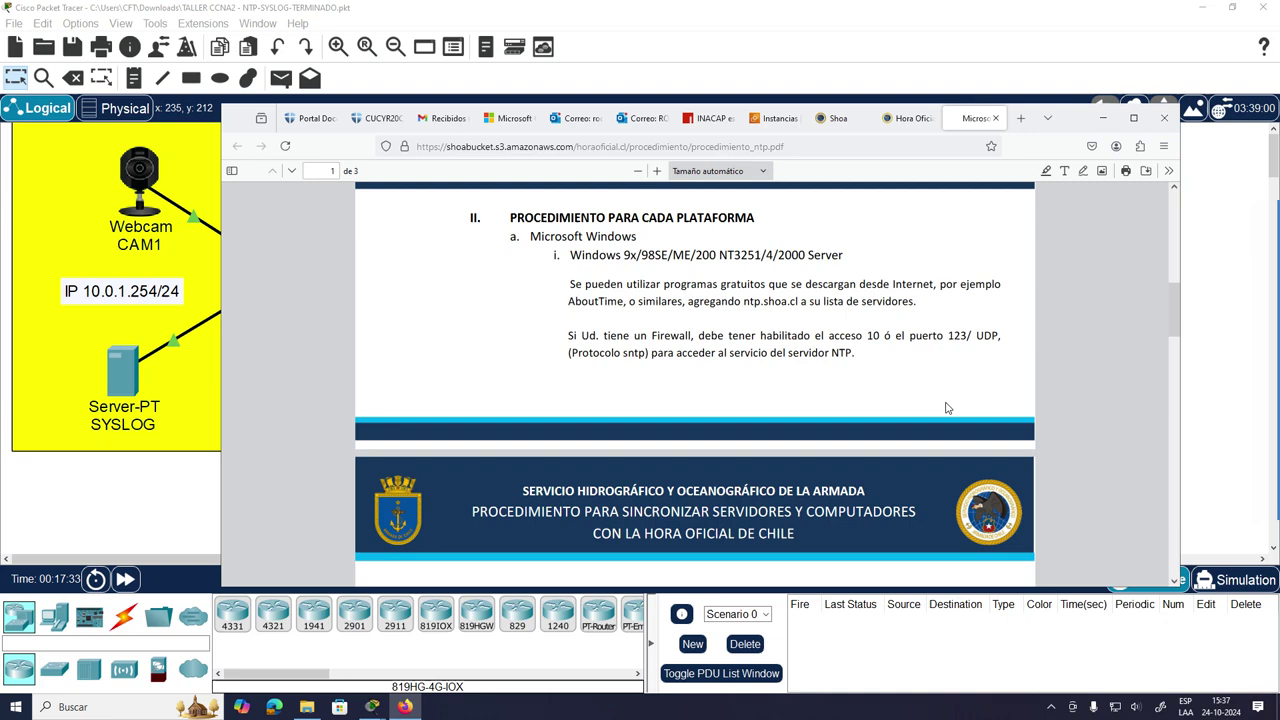
scroll(948, 408, down, 4)
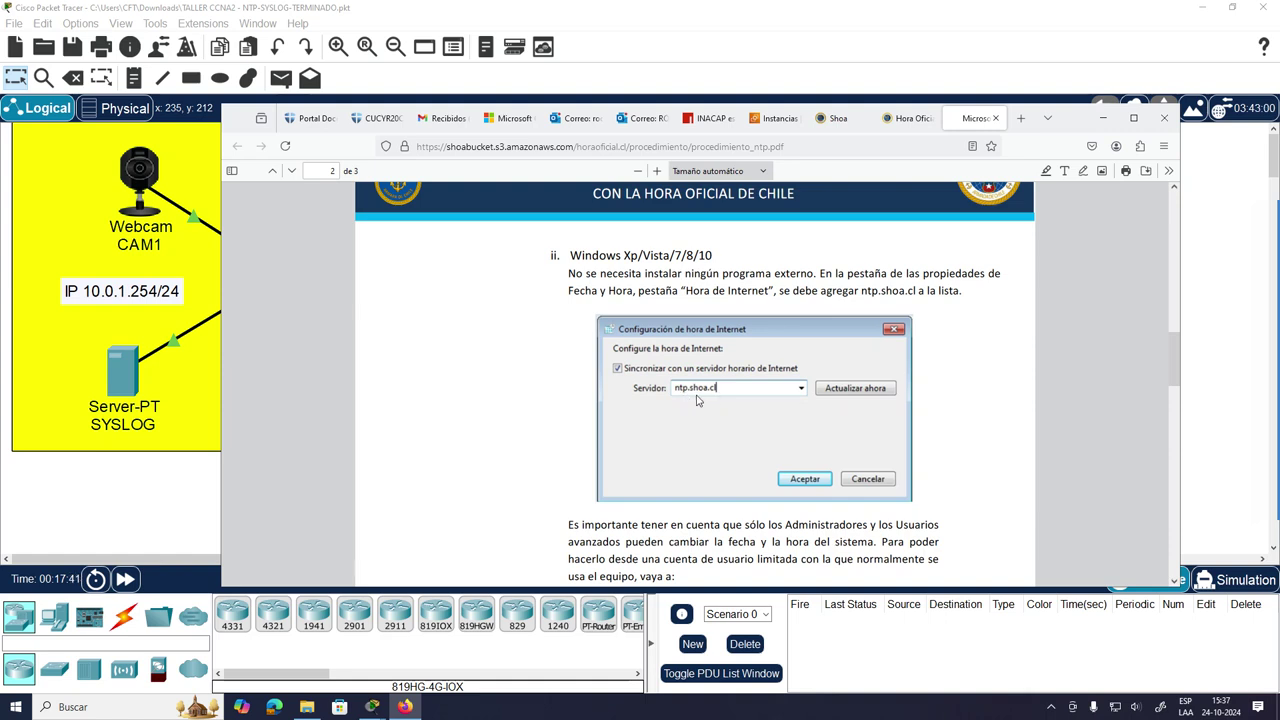
scroll(730, 400, down, 10)
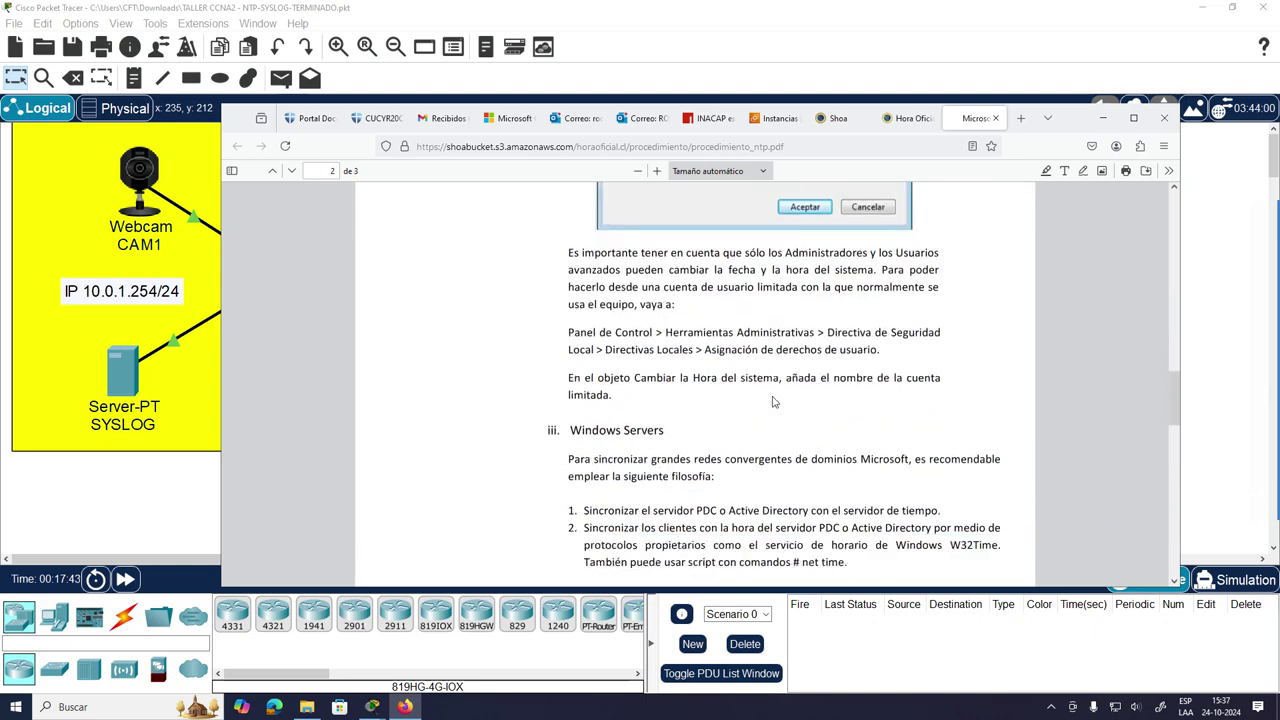
scroll(773, 402, down, 10)
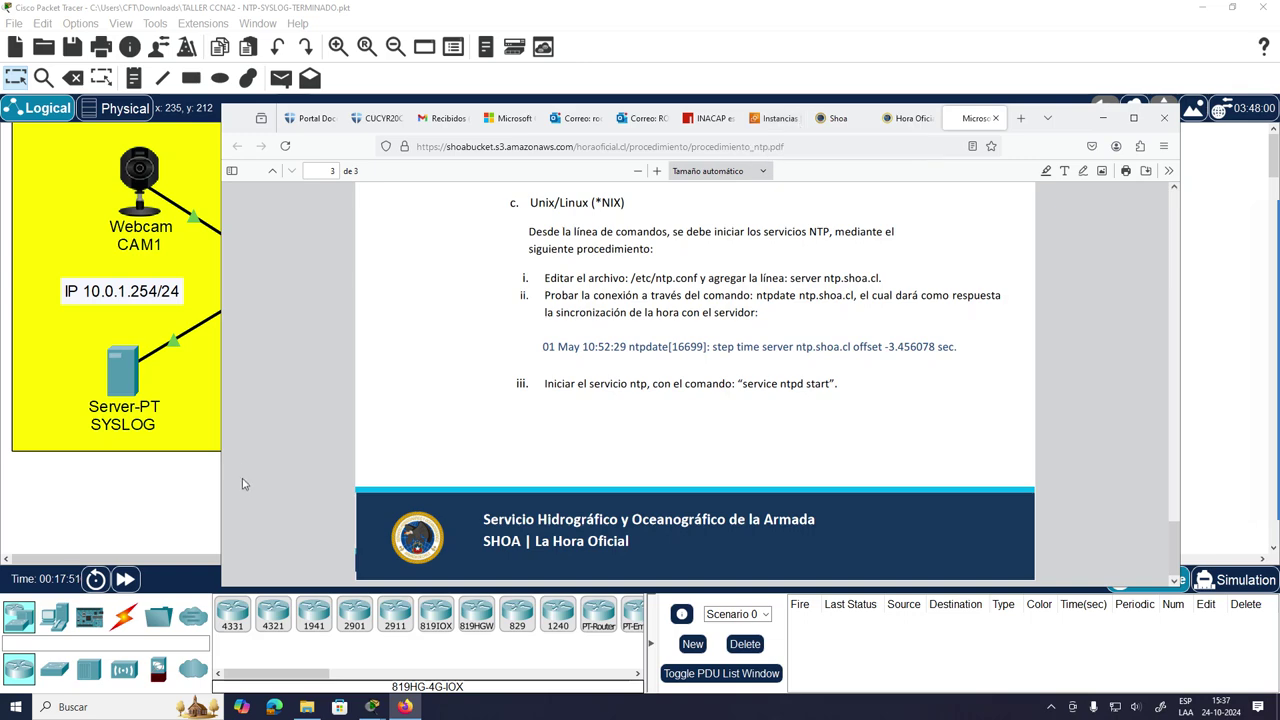
- Switch to Packet Tracer and shift the pink background rectangle slightly away from the yellow one
click(116, 501)
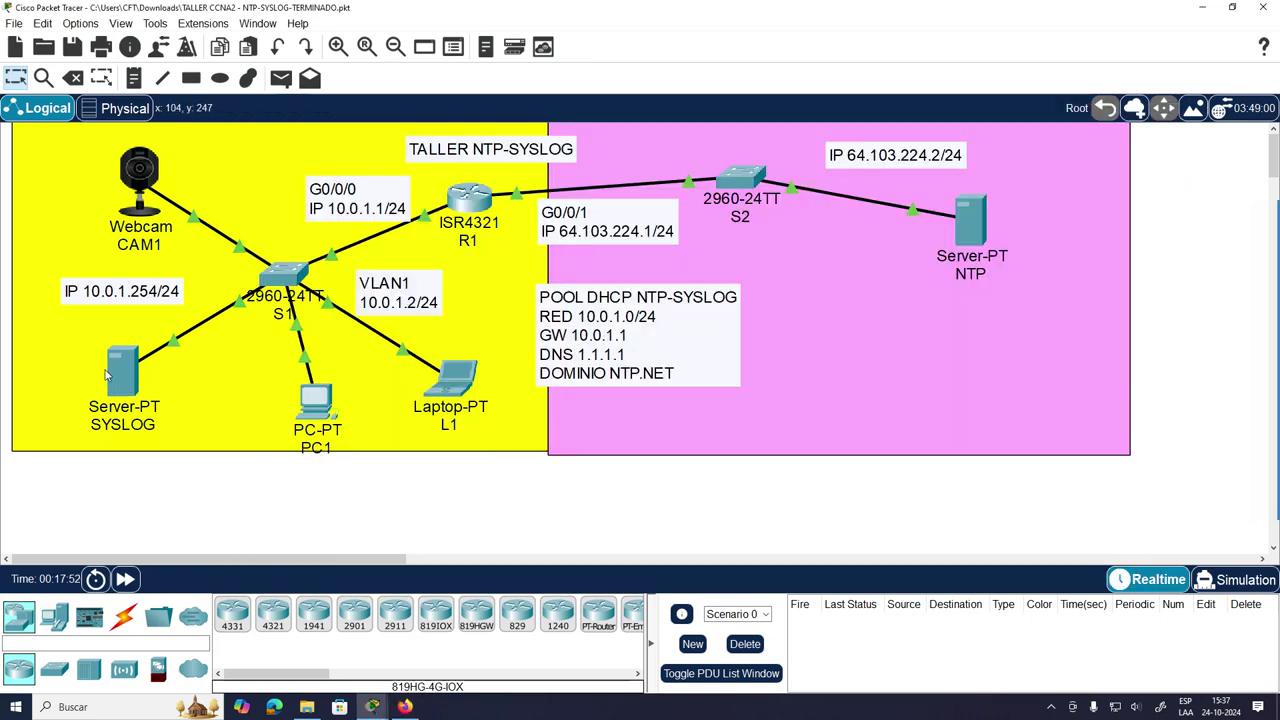
click(397, 49)
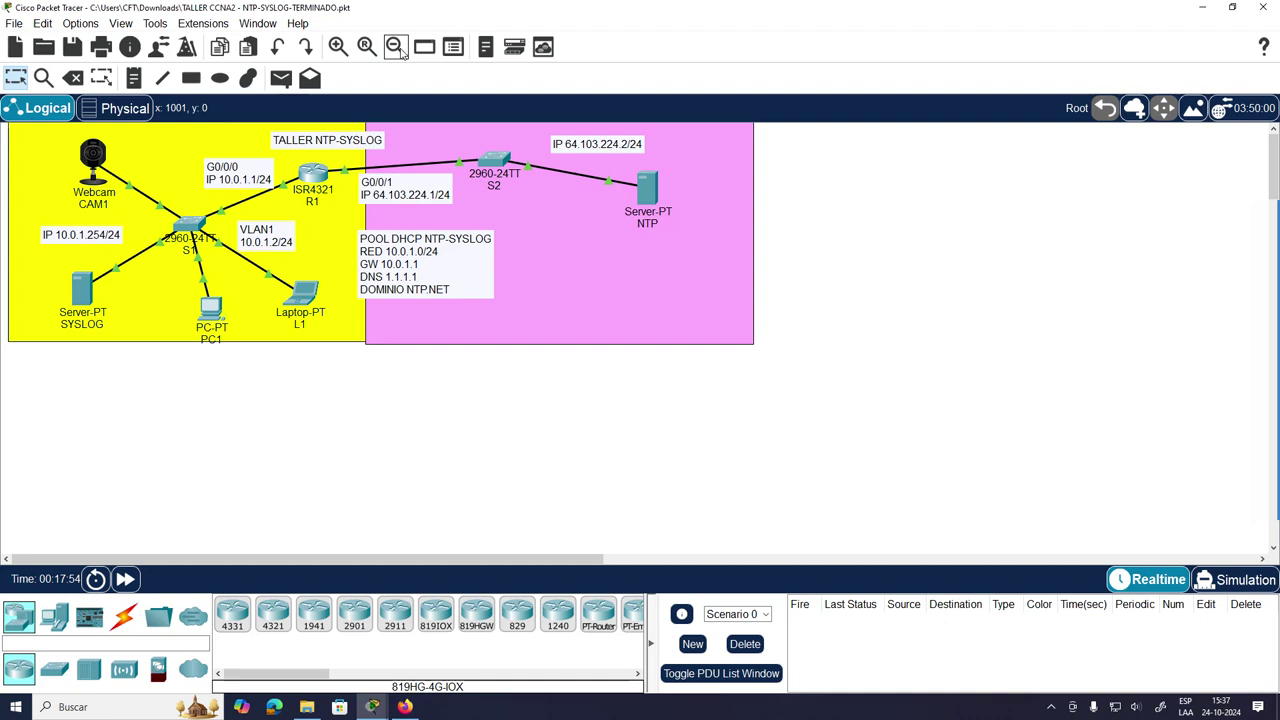
mouse_move(562, 308)
mouse_down()
mouse_move(686, 340)
mouse_move(569, 315)
mouse_up()
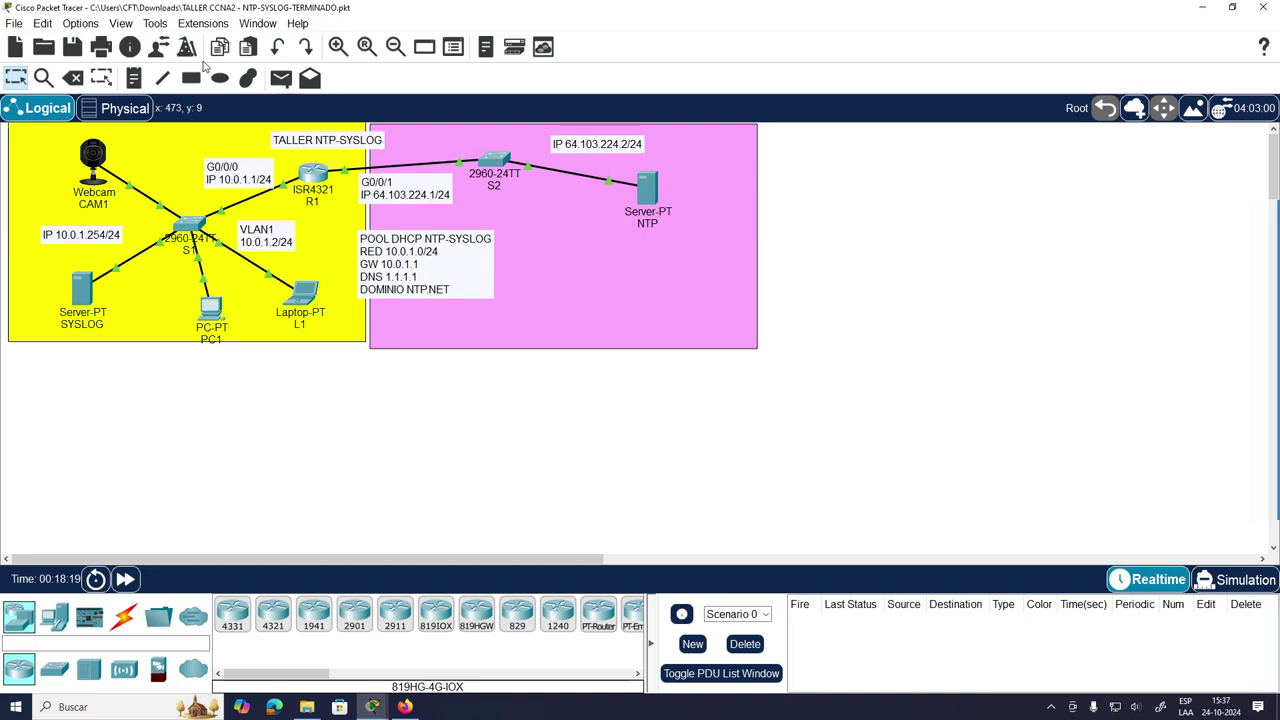
- Switch to File Explorer and look through the Descargas folder for the workshop files
click(307, 707)
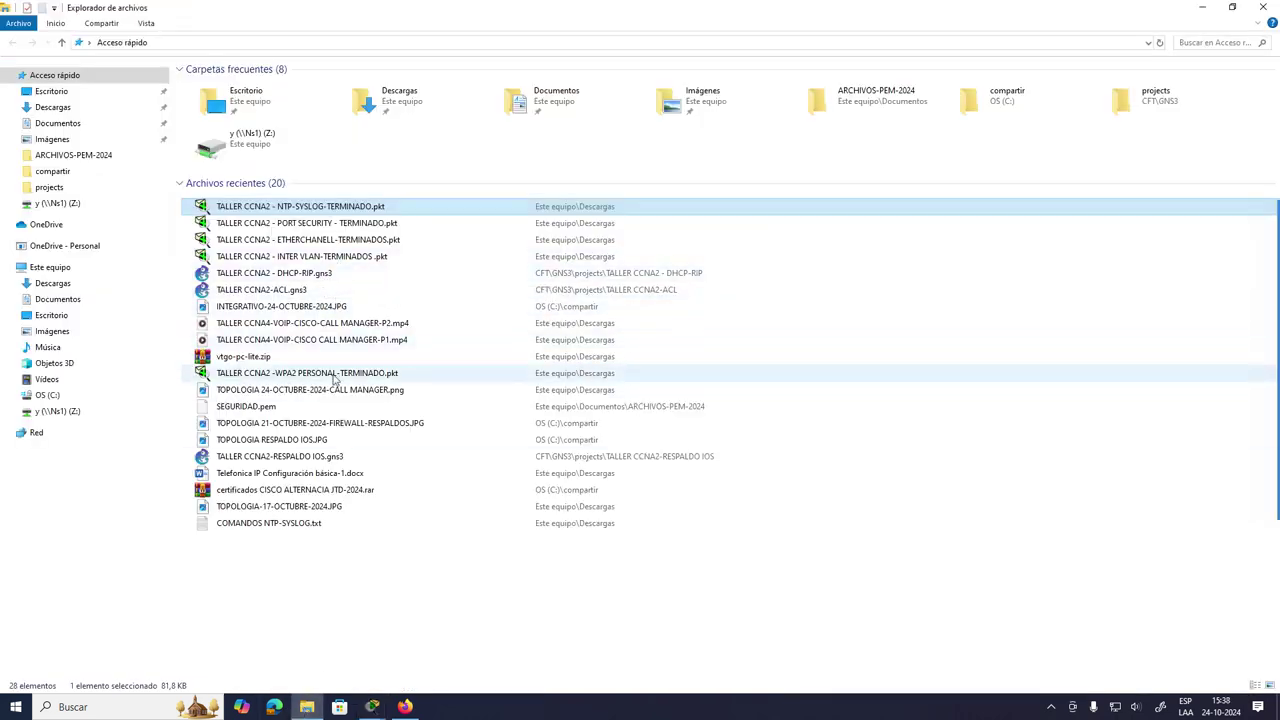
click(53, 107)
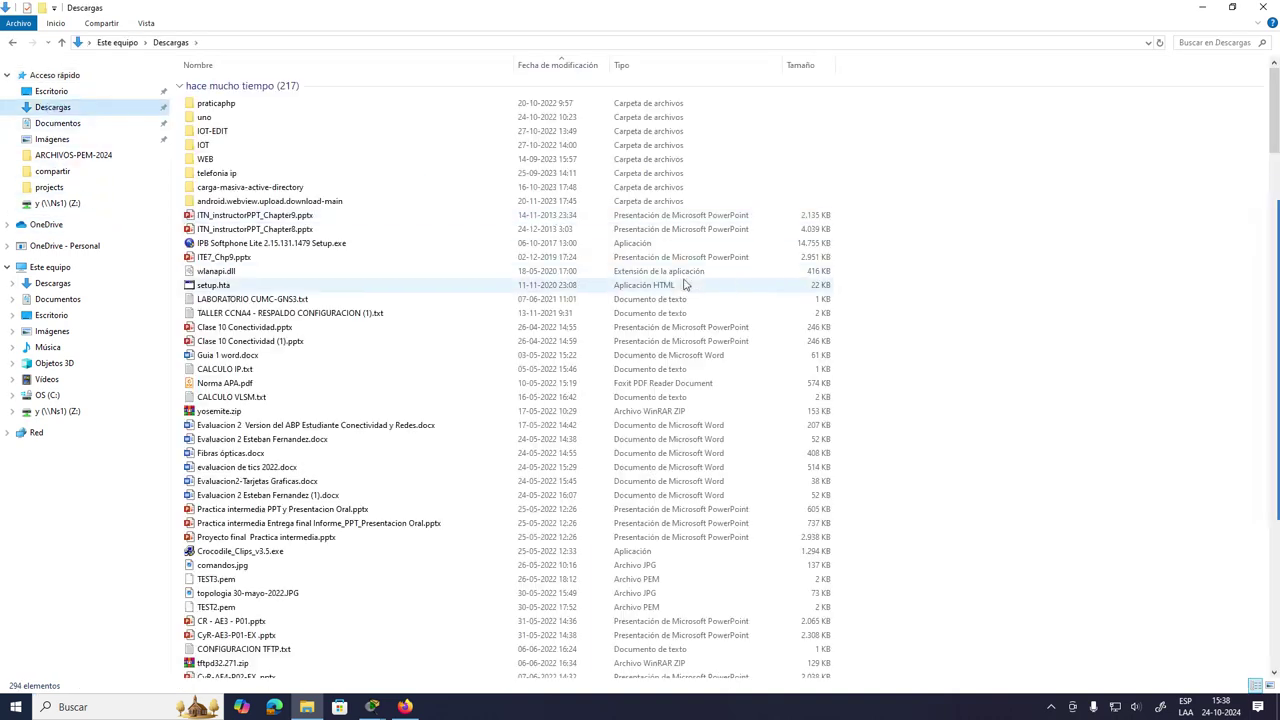
mouse_move(1268, 307)
scroll(425, 569, down, 3)
scroll(425, 569, down, 9)
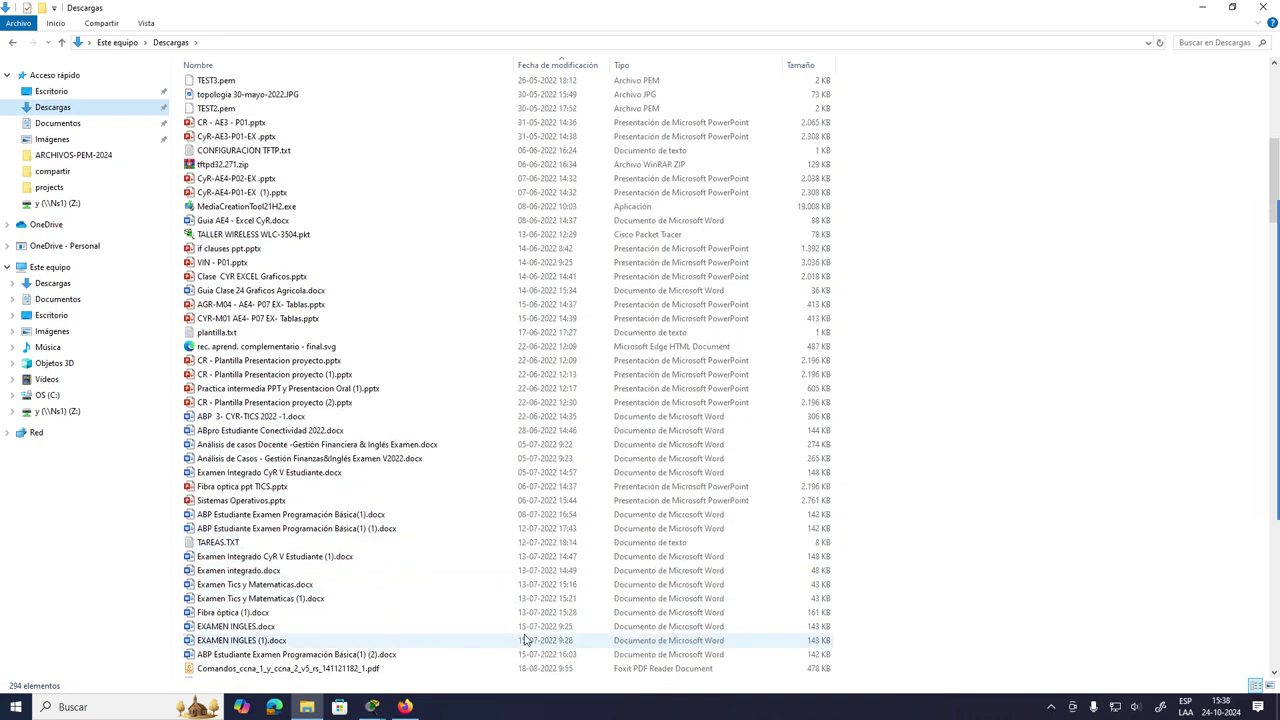
- Check the workshop file names in the course's online folder in Firefox, and return to the Descargas folder
click(404, 706)
click(380, 118)
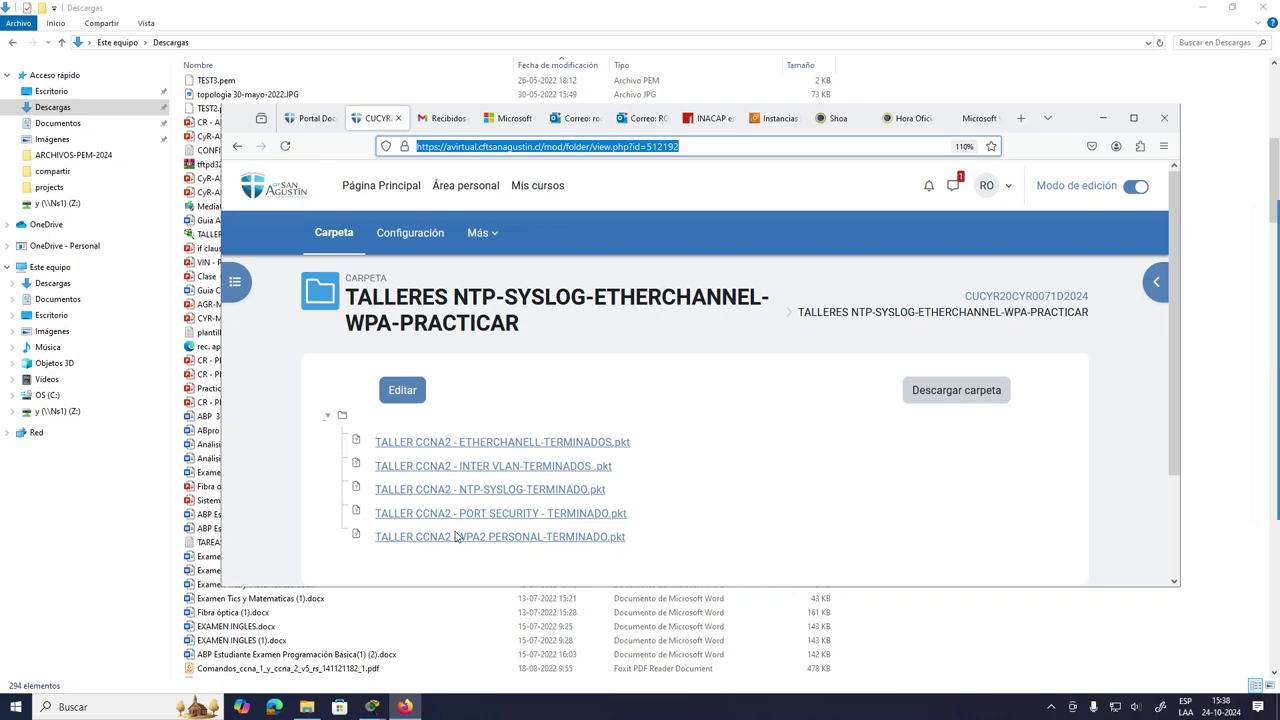
click(24, 528)
- Open the file TALLER CCNA2 -WPA2 PERSONAL-TERMINADO.pkt from today's files in the Descargas folder
scroll(380, 515, down, 12)
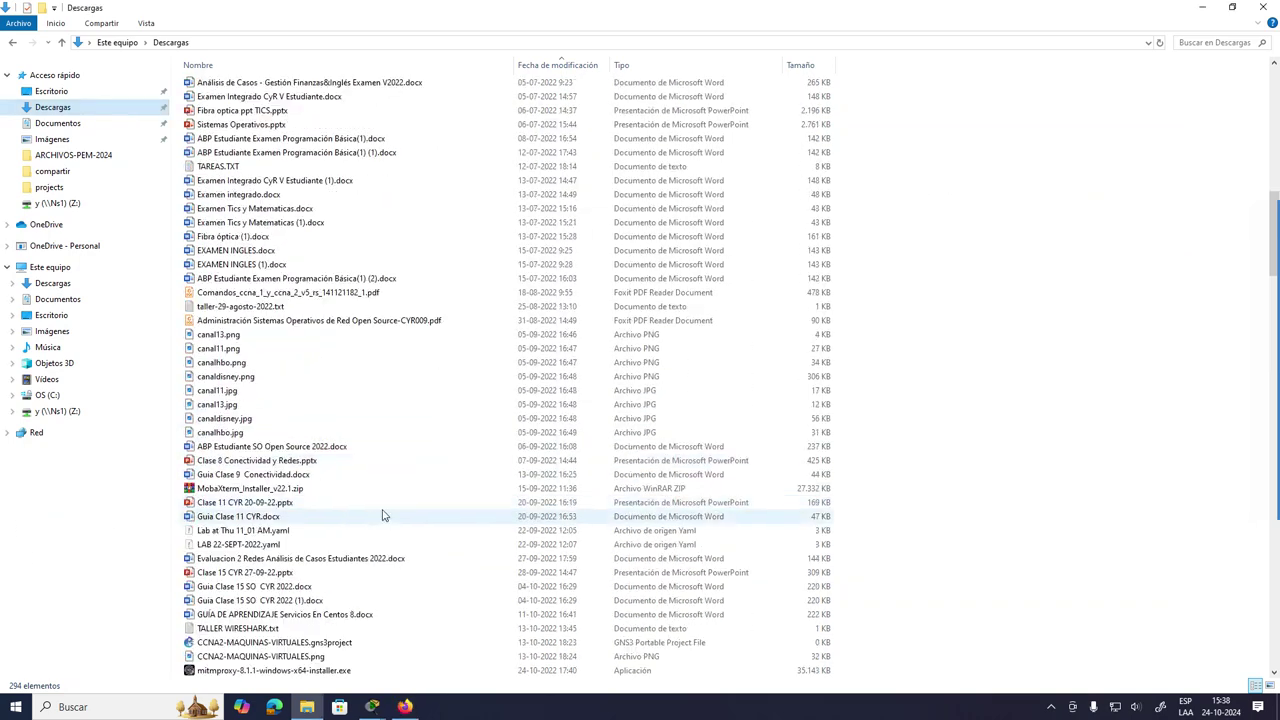
scroll(391, 535, down, 12)
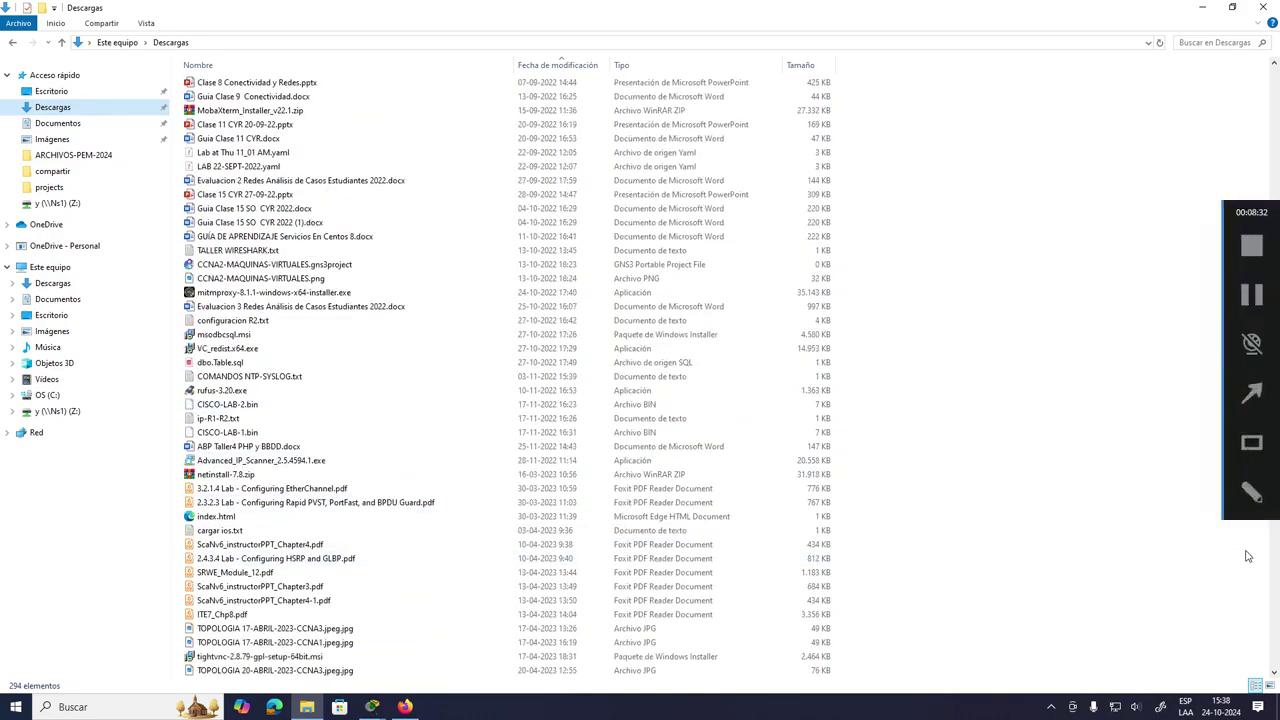
scroll(347, 519, down, 1)
scroll(347, 519, down, 14)
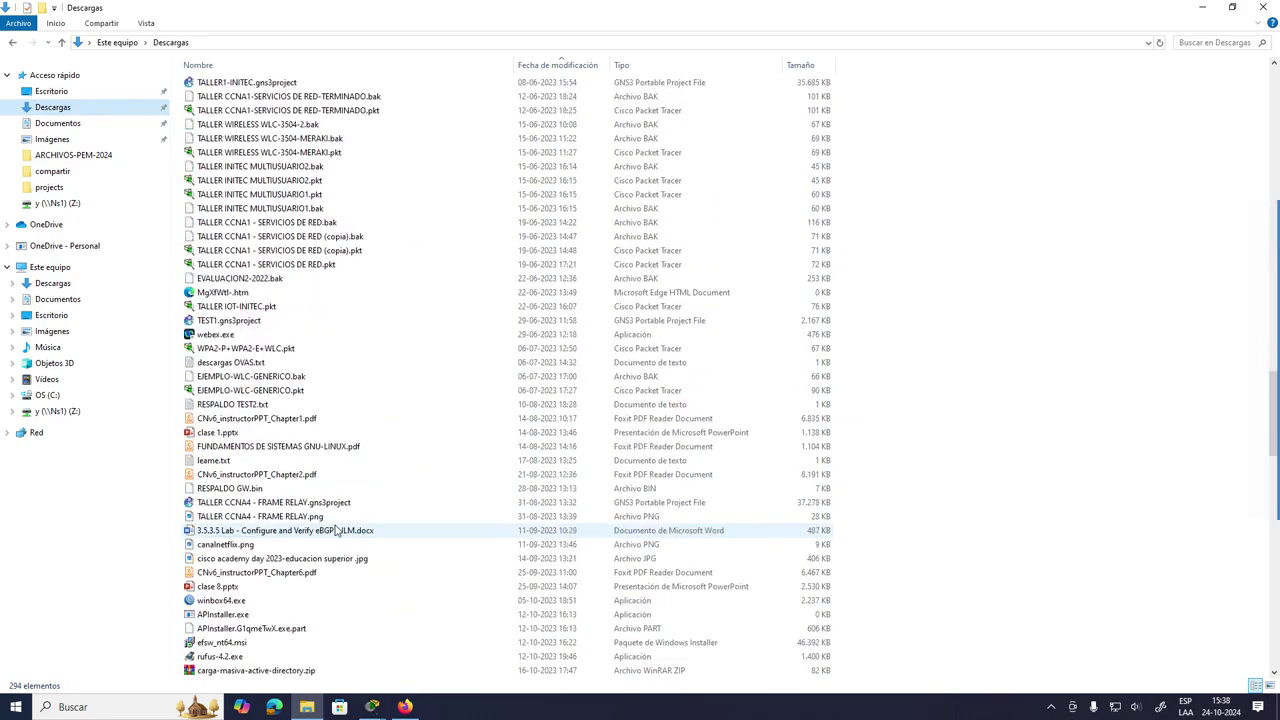
scroll(471, 506, down, 14)
scroll(479, 516, down, 14)
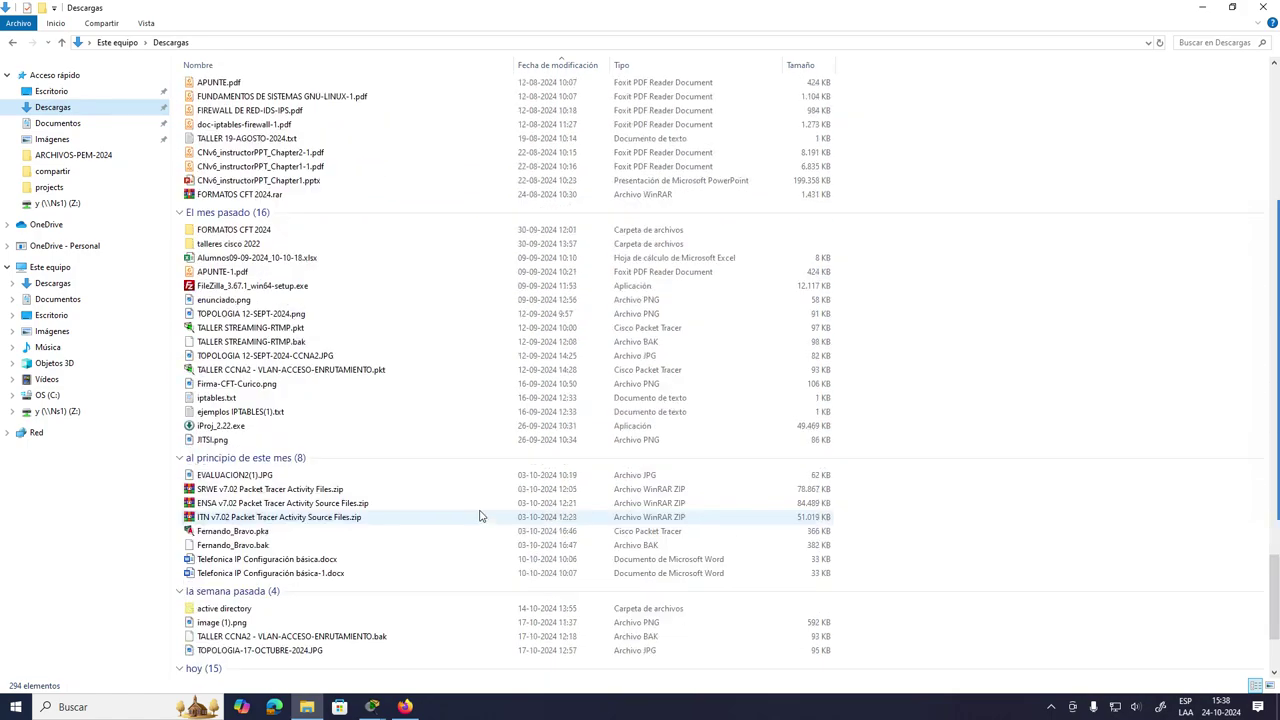
scroll(479, 516, down, 5)
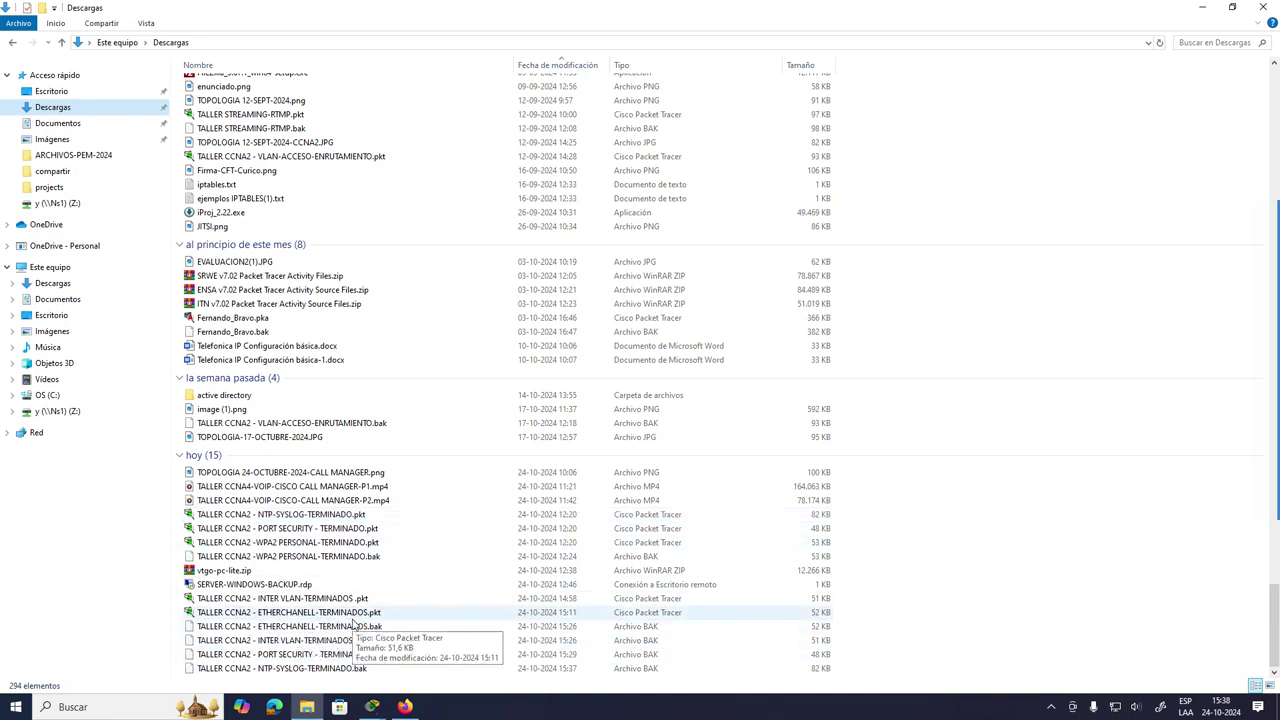
click(314, 545)
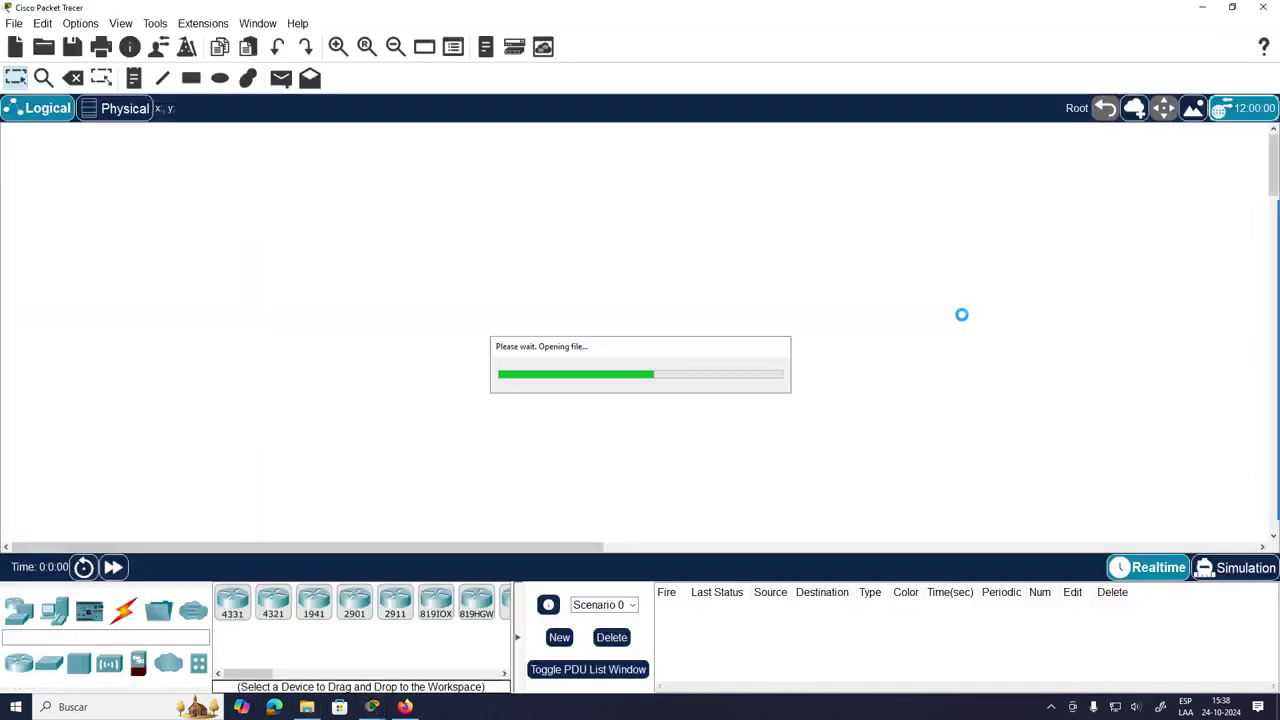
- Shift the ISP cloud, workshop title, ADSL modem and LOOPBACK 0 label slightly to the right, and fast-forward the simulation time
click(338, 47)
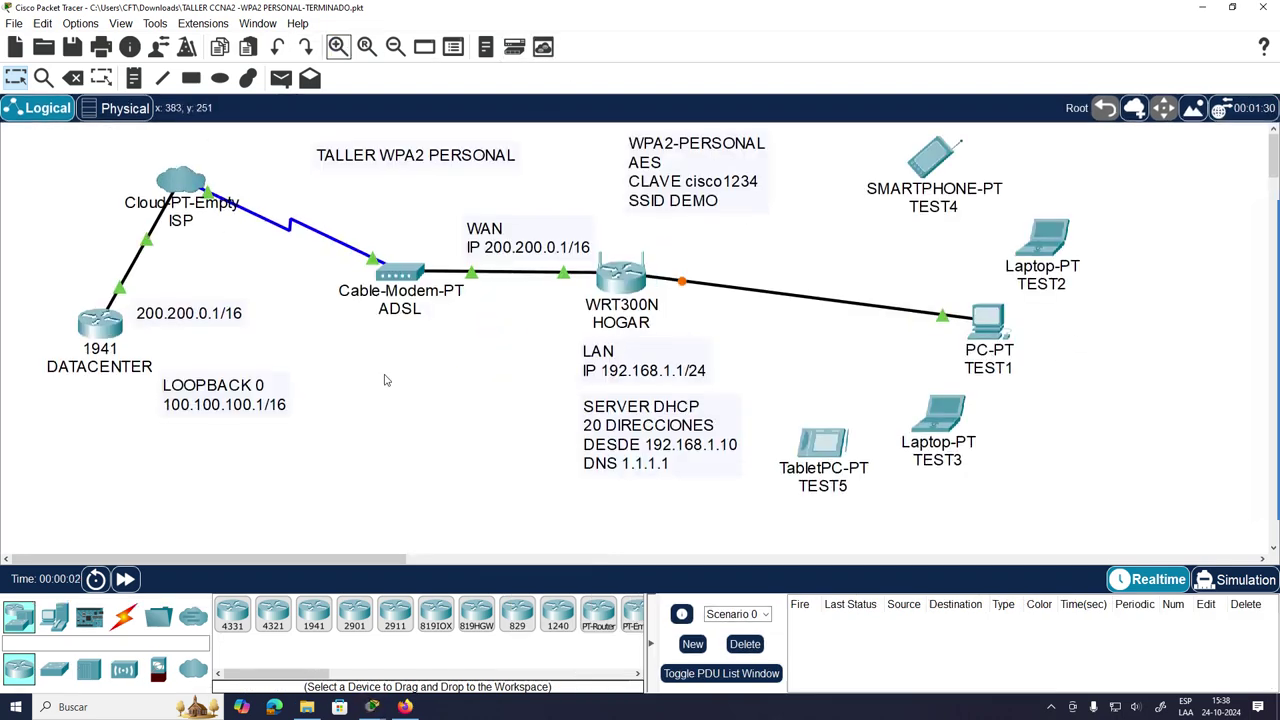
drag(186, 186, 225, 184)
drag(395, 161, 427, 163)
drag(408, 274, 421, 281)
click(125, 579)
drag(170, 392, 147, 372)
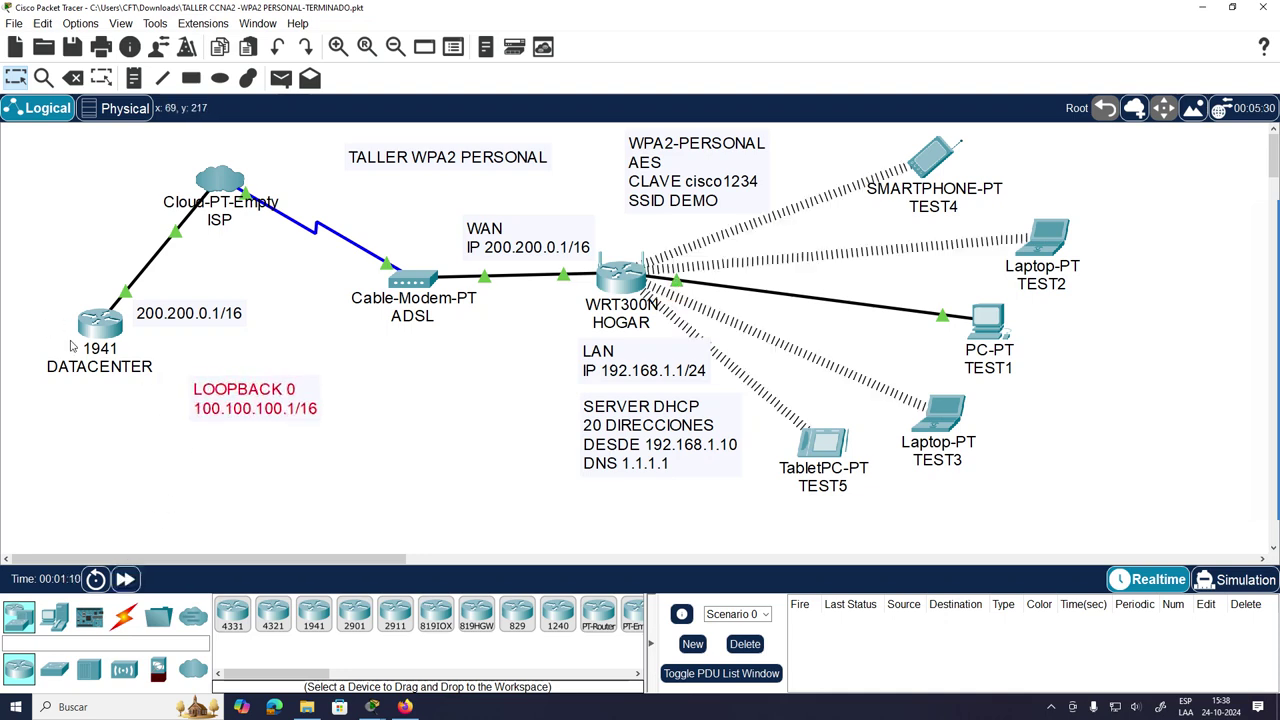
click(397, 48)
click(338, 47)
- Open the HOGAR wireless router's GUI on its basic setup page
mouse_move(616, 276)
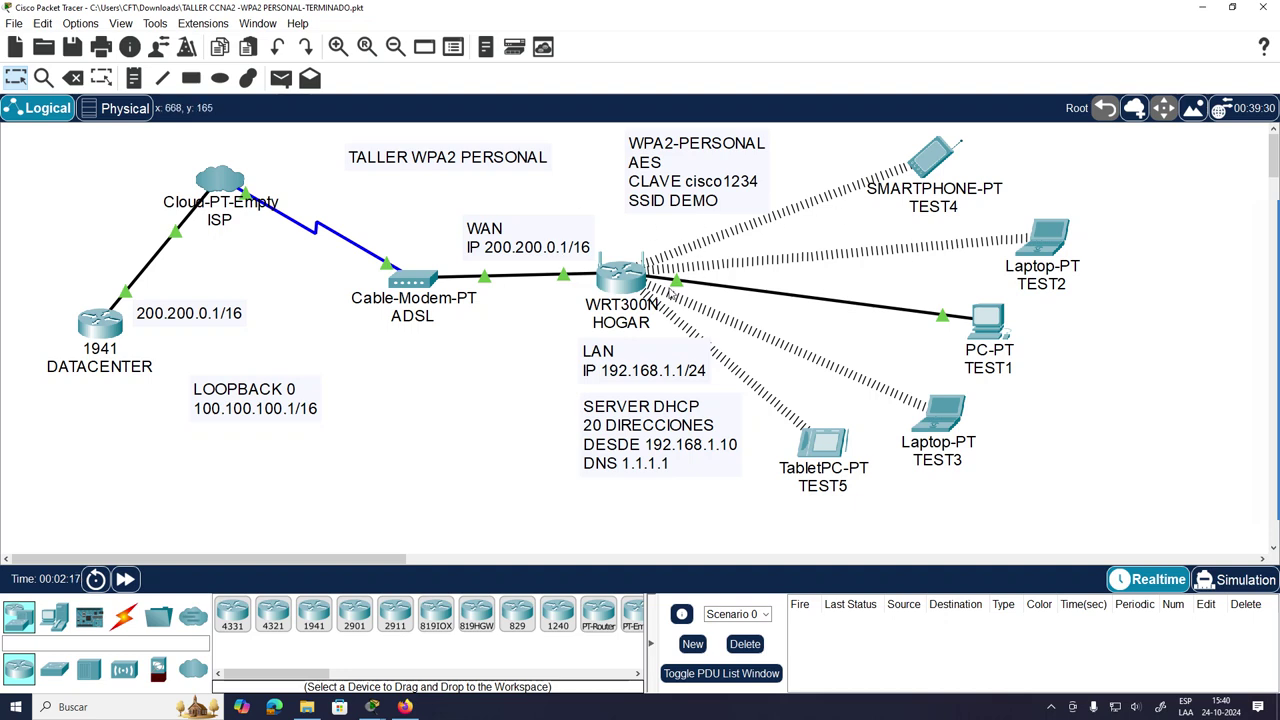
click(590, 266)
click(357, 181)
drag(614, 153, 702, 134)
mouse_move(1116, 207)
mouse_down()
mouse_move(1120, 280)
mouse_move(1110, 216)
mouse_up()
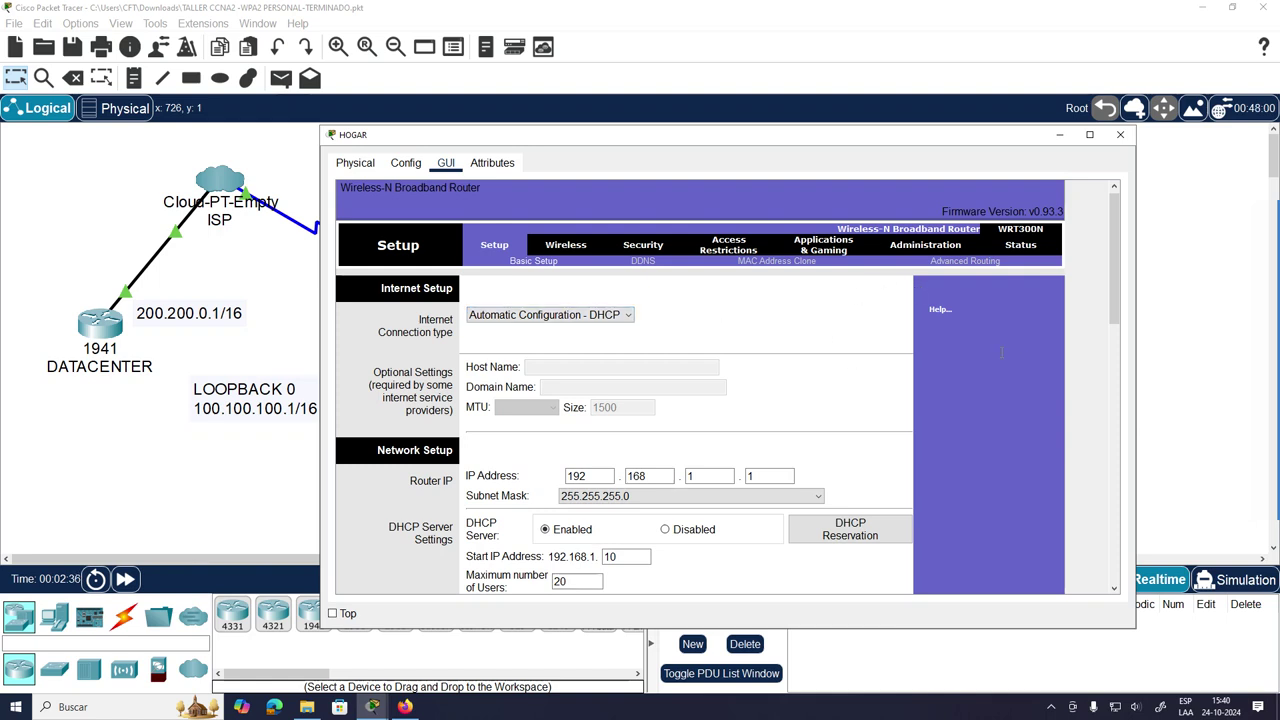
- Review the HOGAR router's LAN address, subnet mask, DHCP start address, maximum users and static DNS settings
drag(1115, 250, 1122, 330)
click(718, 256)
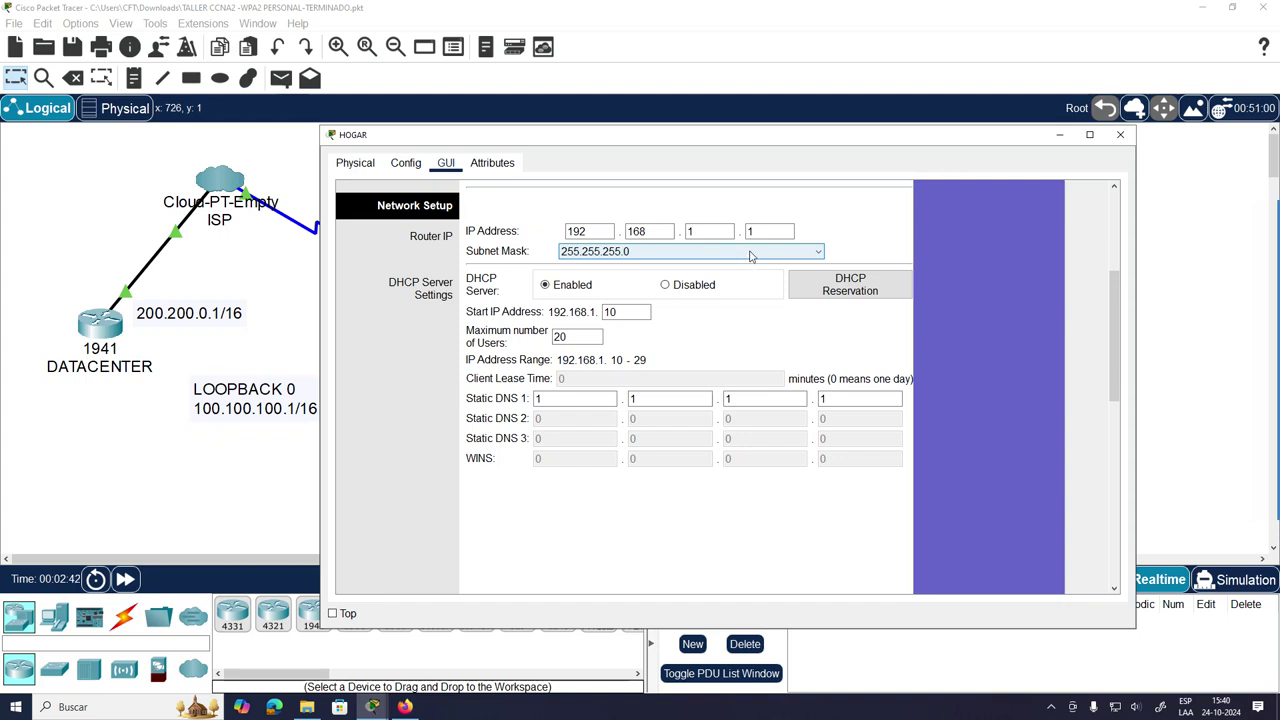
click(585, 337)
click(628, 312)
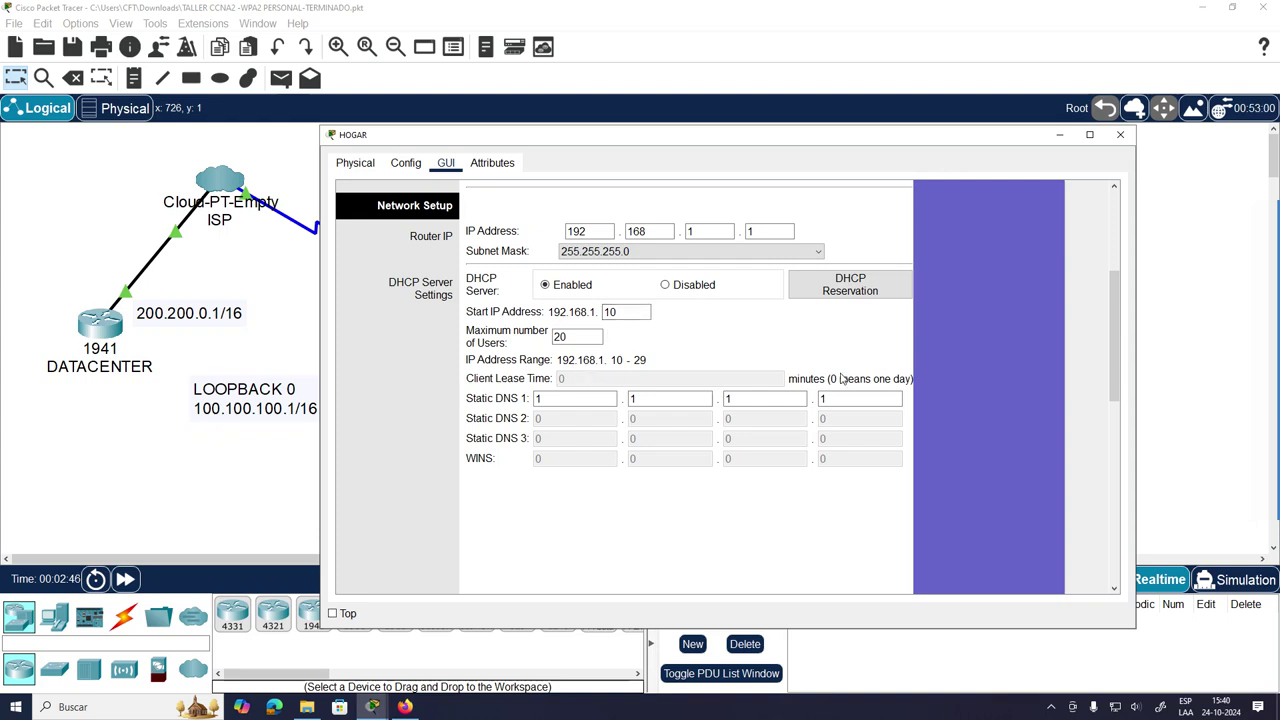
drag(1115, 336, 1114, 256)
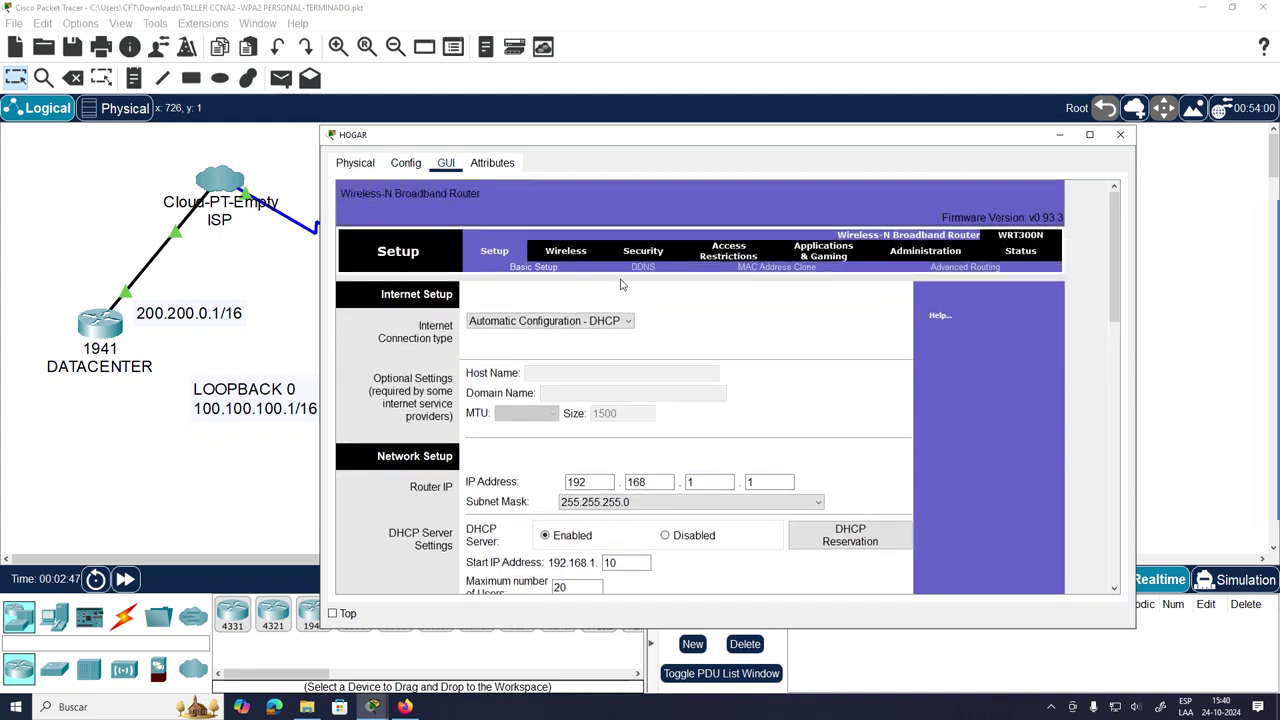
- Show the HOGAR router's basic wireless settings and compare them with the wireless notes in the topology
click(566, 251)
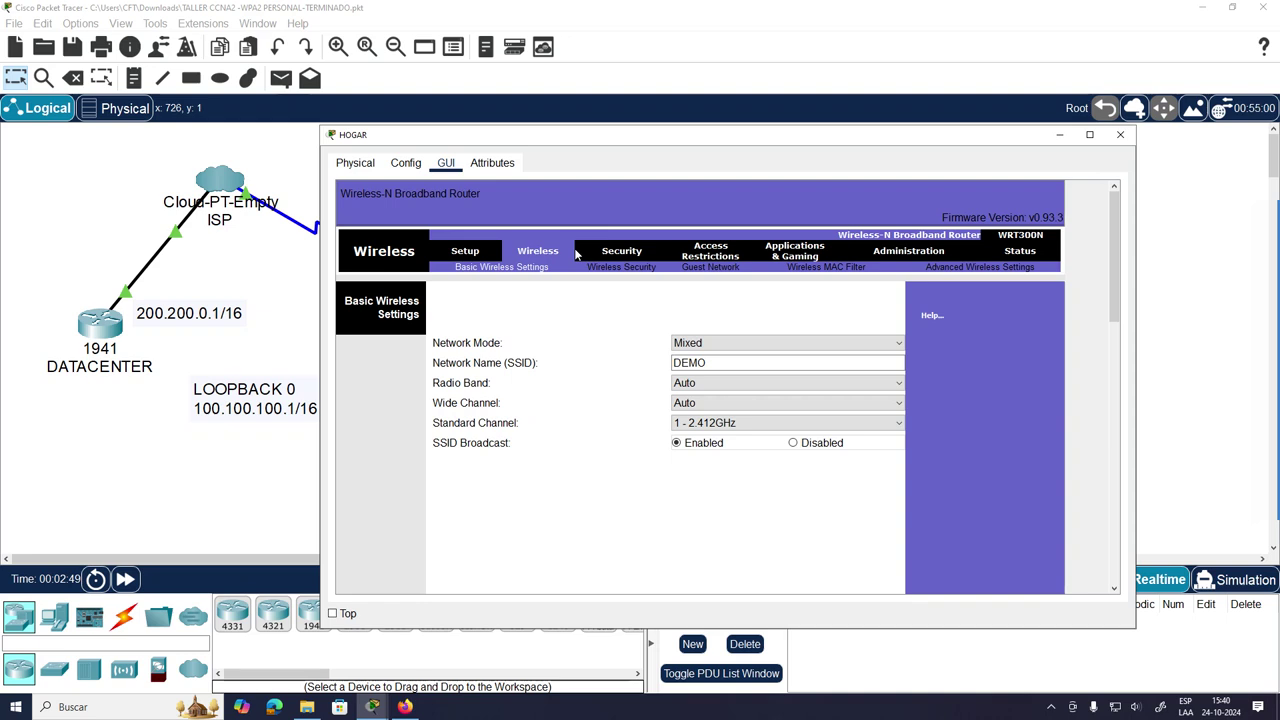
drag(660, 134, 693, 396)
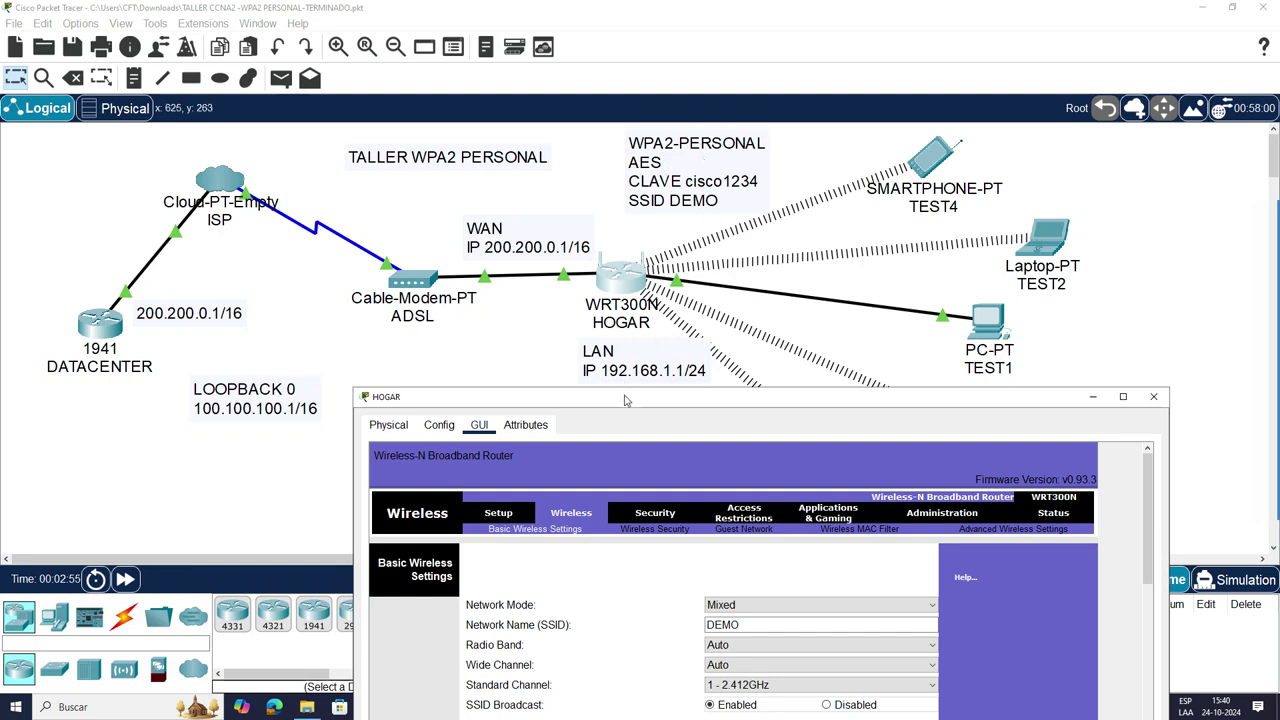
drag(625, 400, 559, 145)
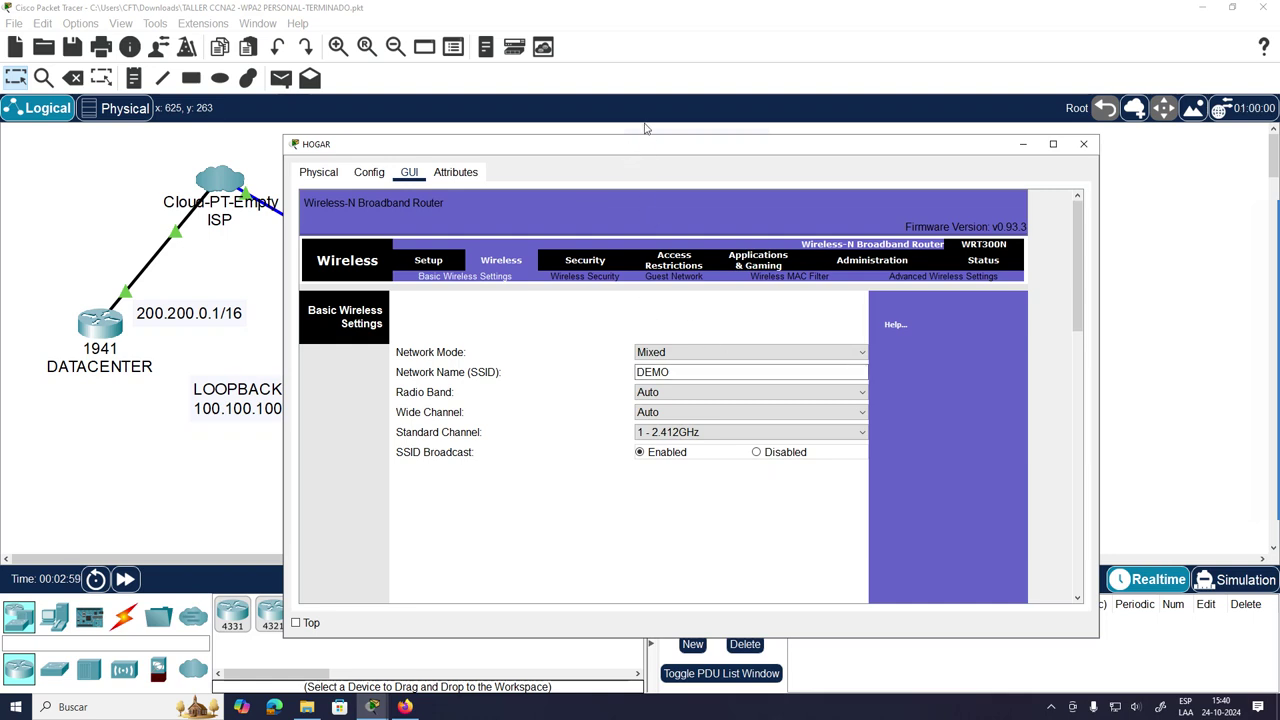
drag(651, 149, 652, 79)
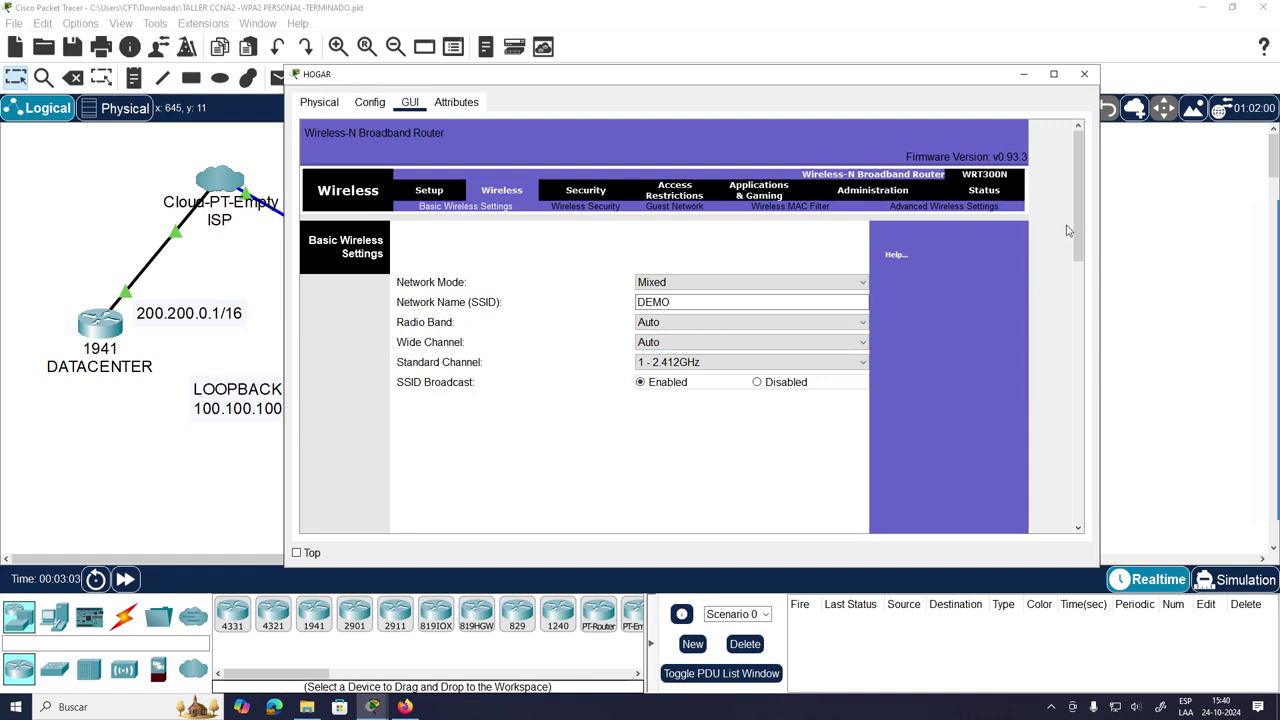
- Inspect the router's wireless security settings, keeping WPA2 Personal as the security mode and viewing the available encryption options
click(587, 207)
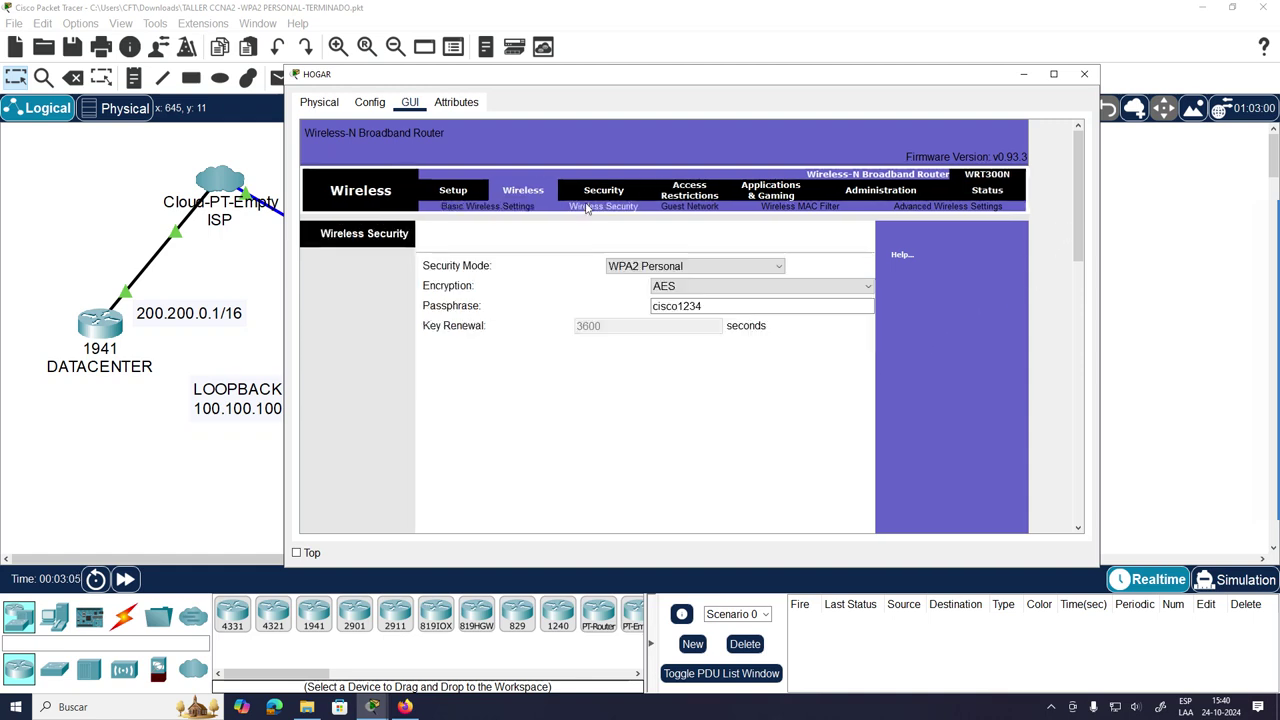
click(745, 268)
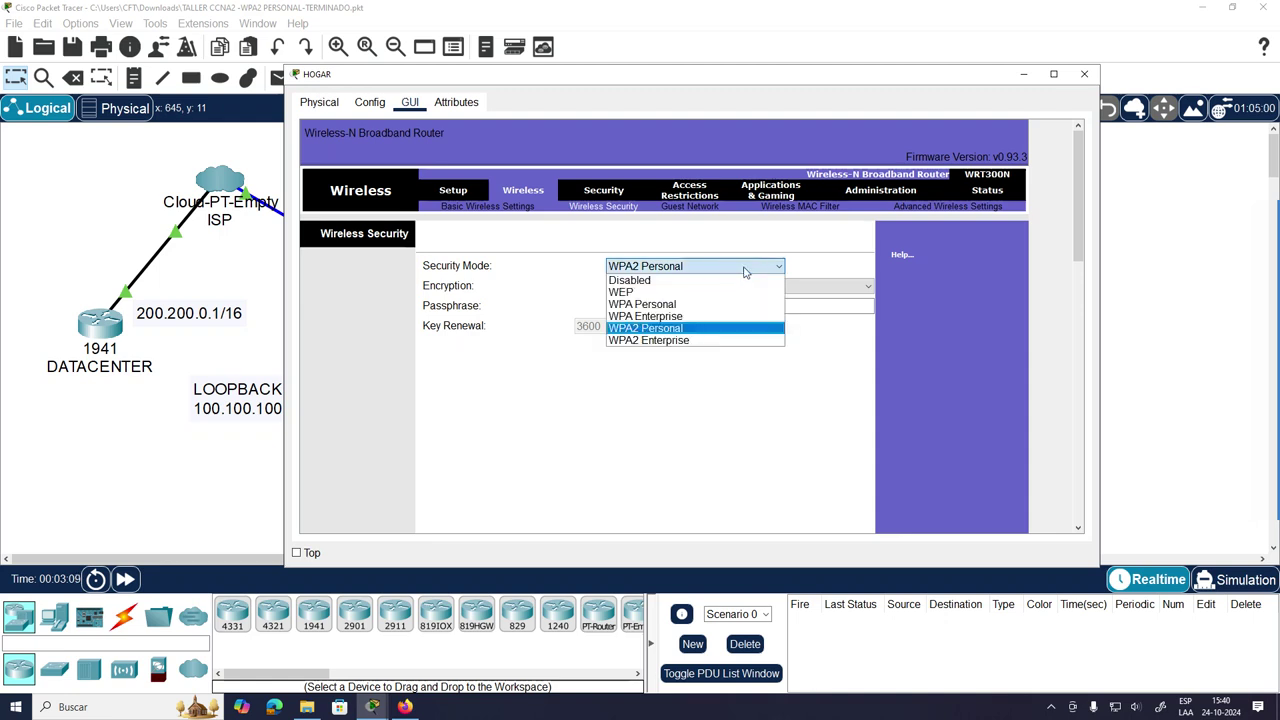
click(690, 328)
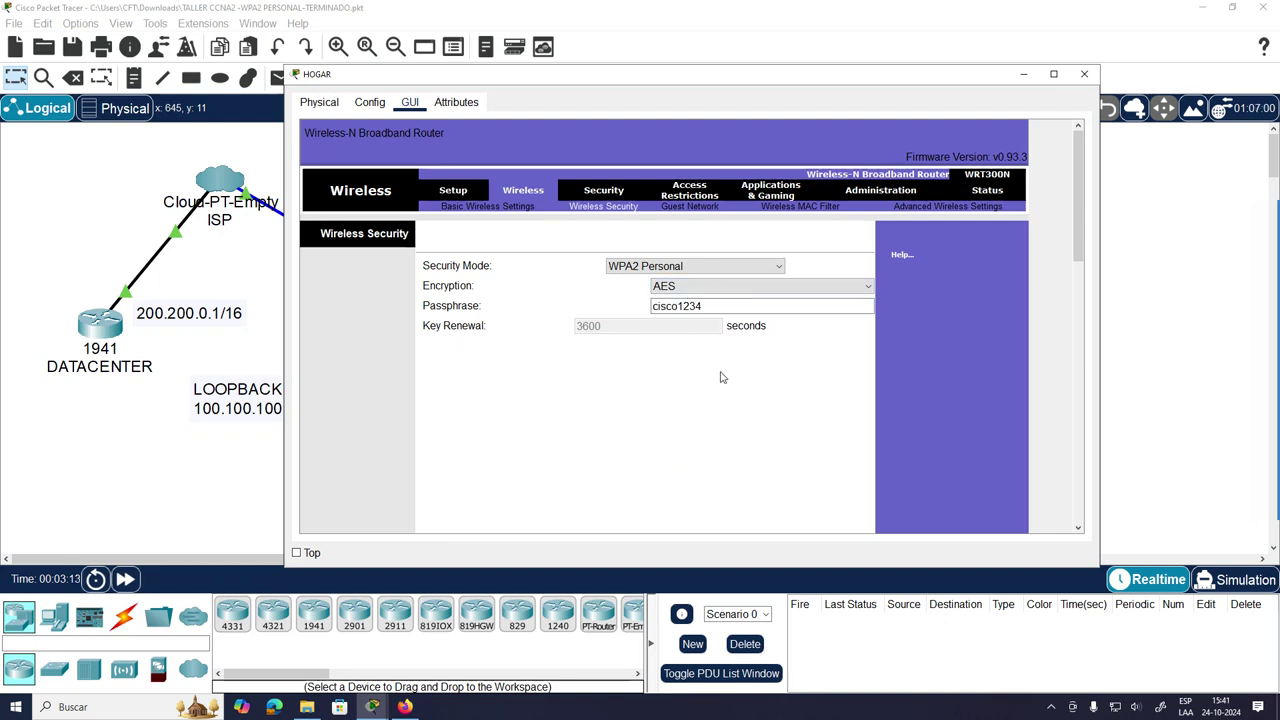
click(670, 288)
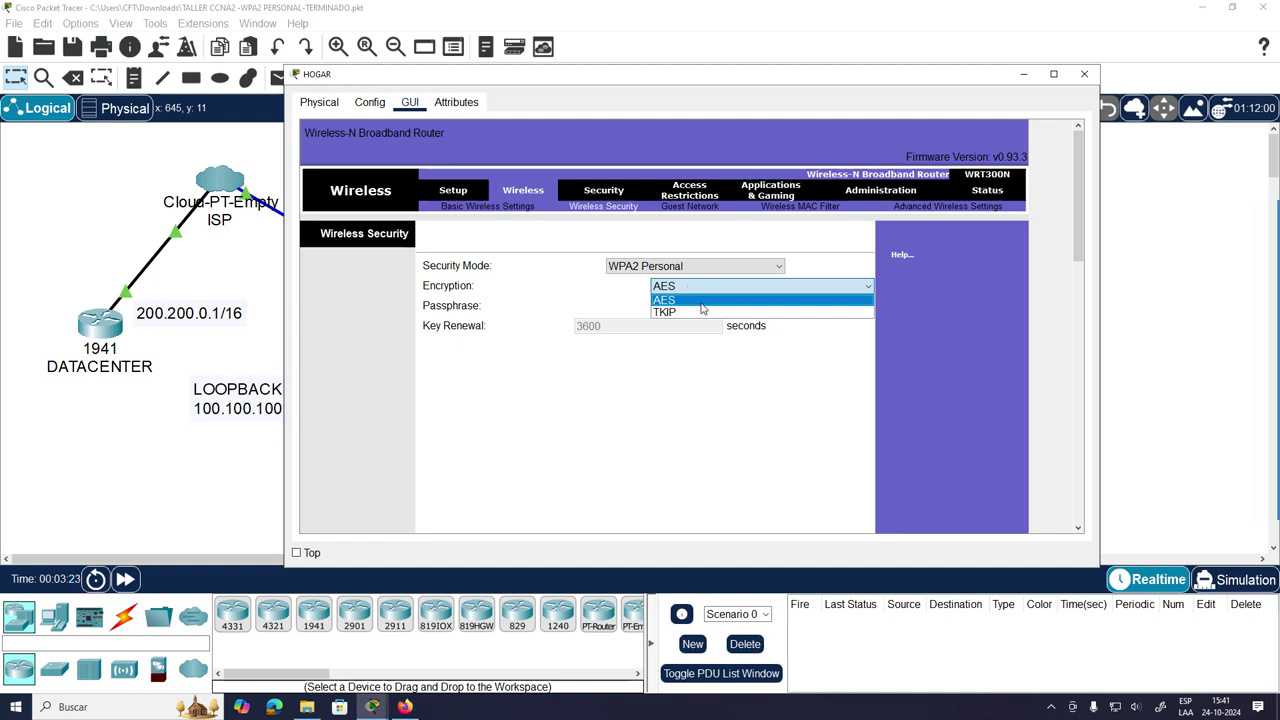
click(713, 287)
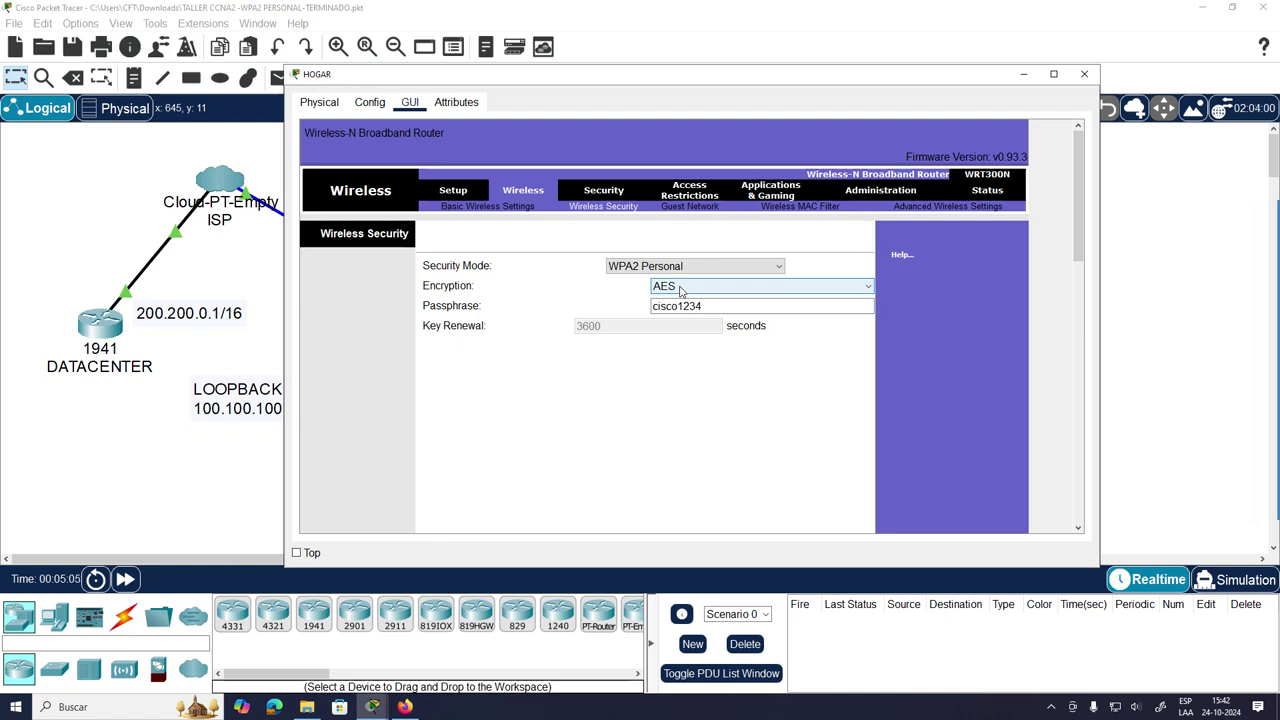
click(679, 289)
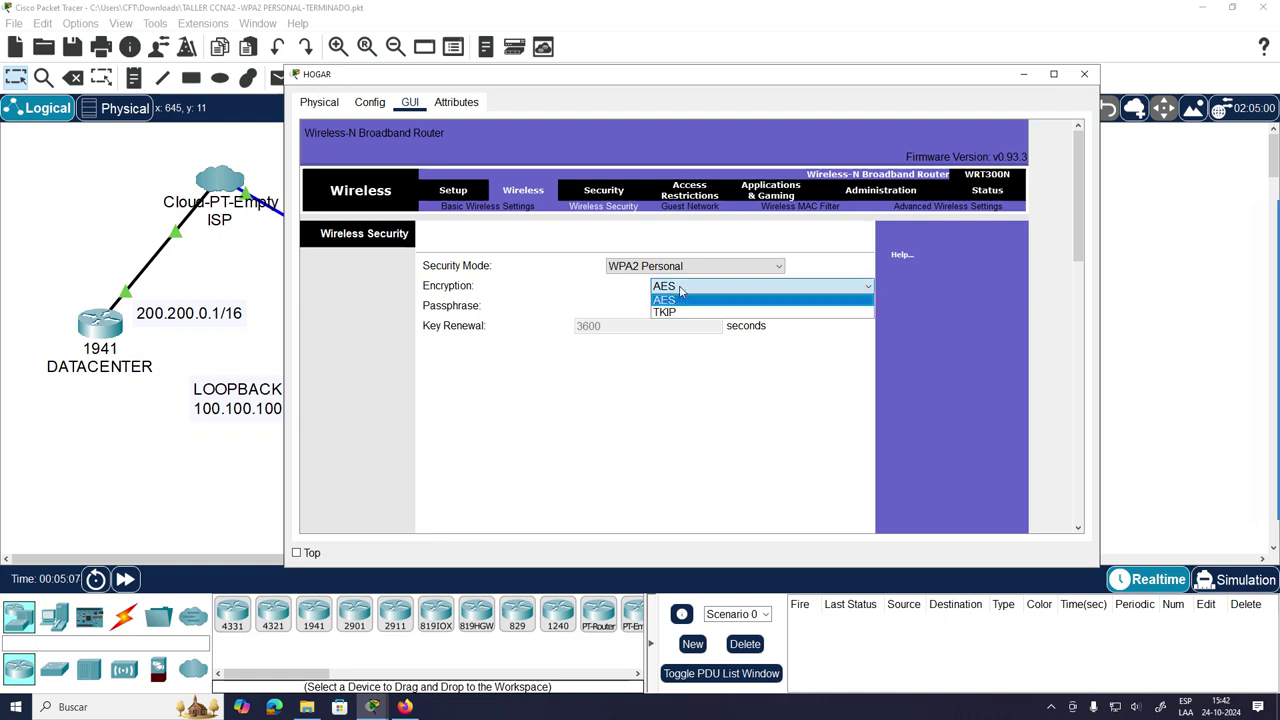